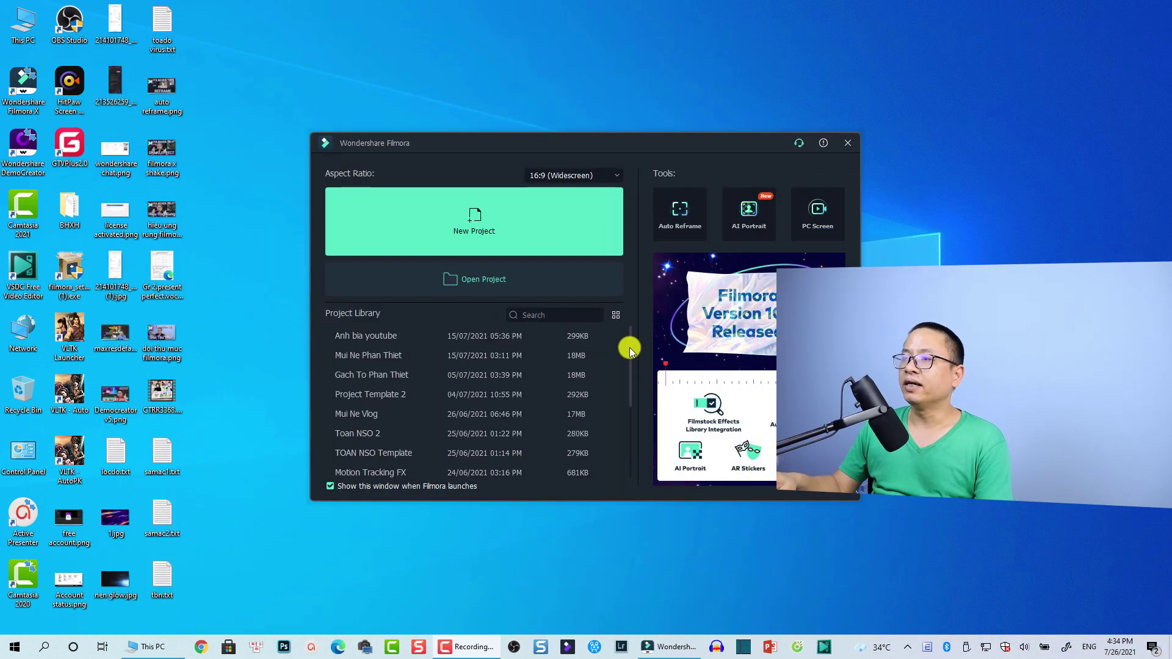
Step: Start a new empty project and open Preferences from the File menu
click(470, 232)
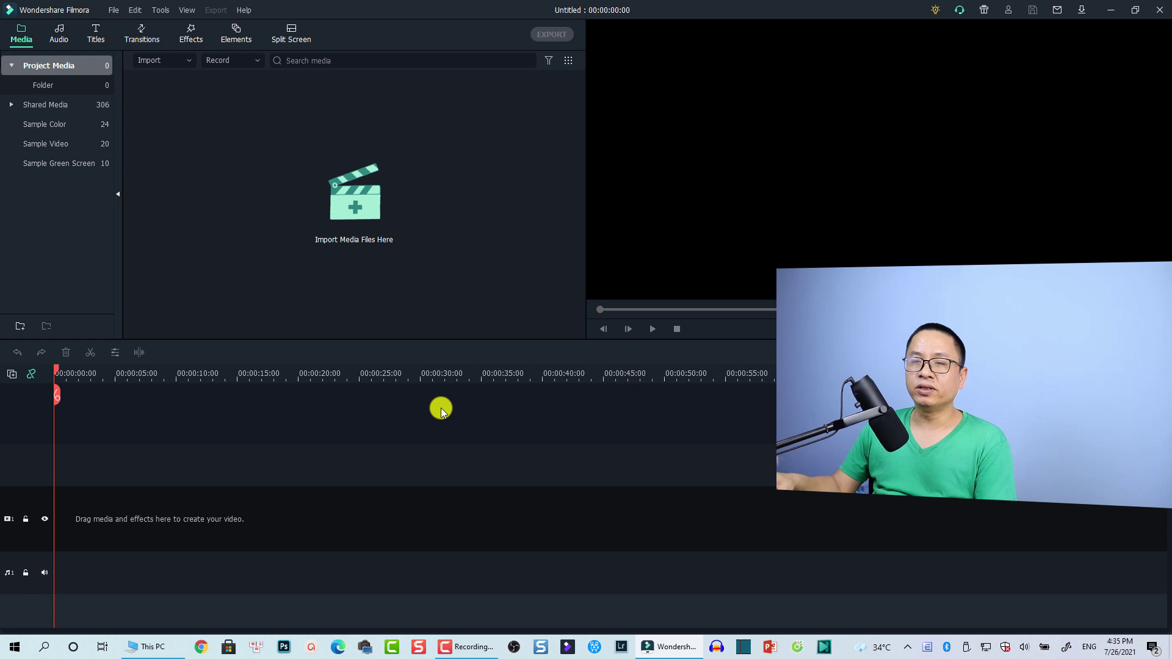
click(115, 11)
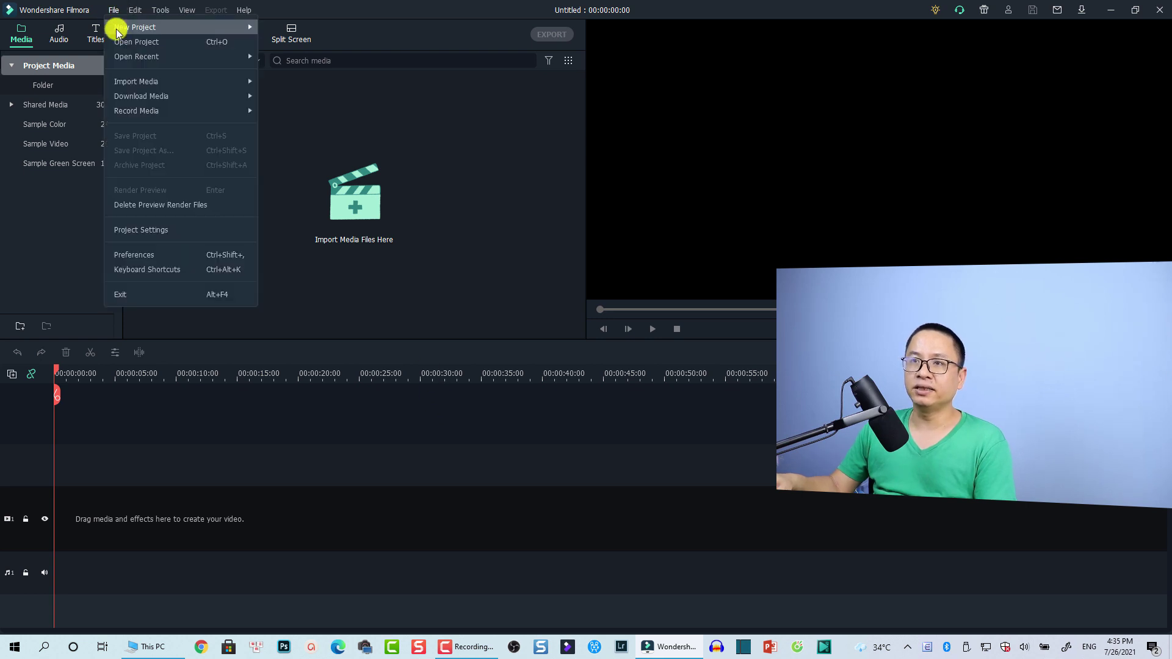
click(142, 255)
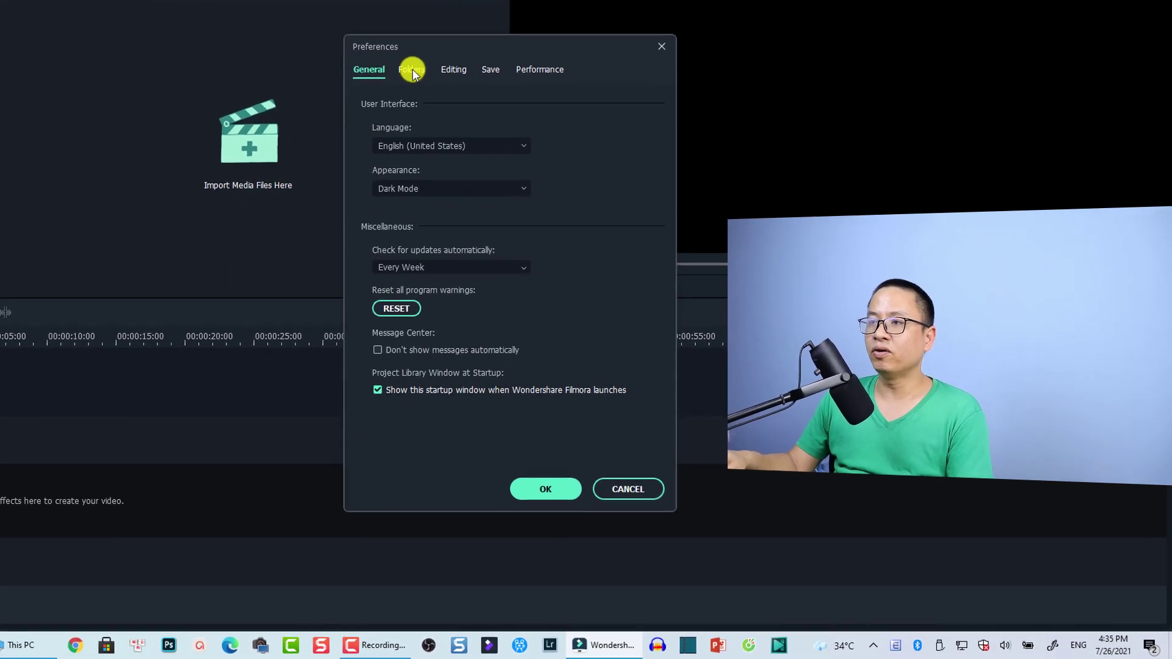
Step: Switch Preferences to the Folders tab to view the storage paths
click(413, 70)
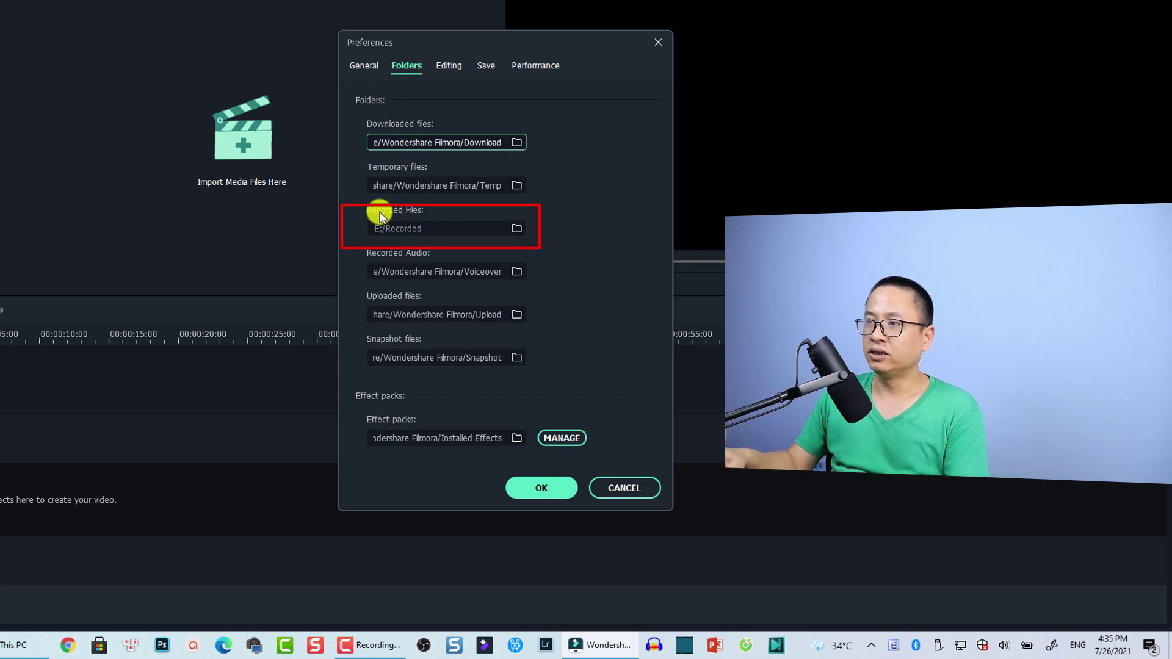
Step: From the Recorded Files folder picker, create a new folder 'FilmoraX' on Data (E:)
click(516, 229)
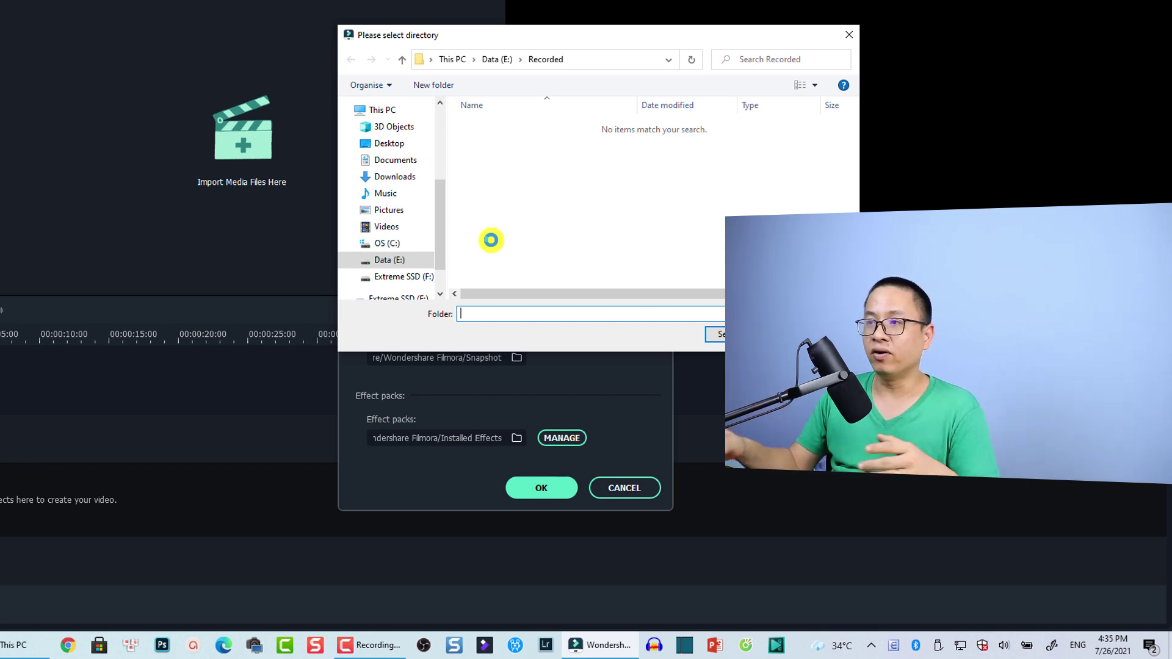
click(388, 262)
scroll(636, 202, down, 6)
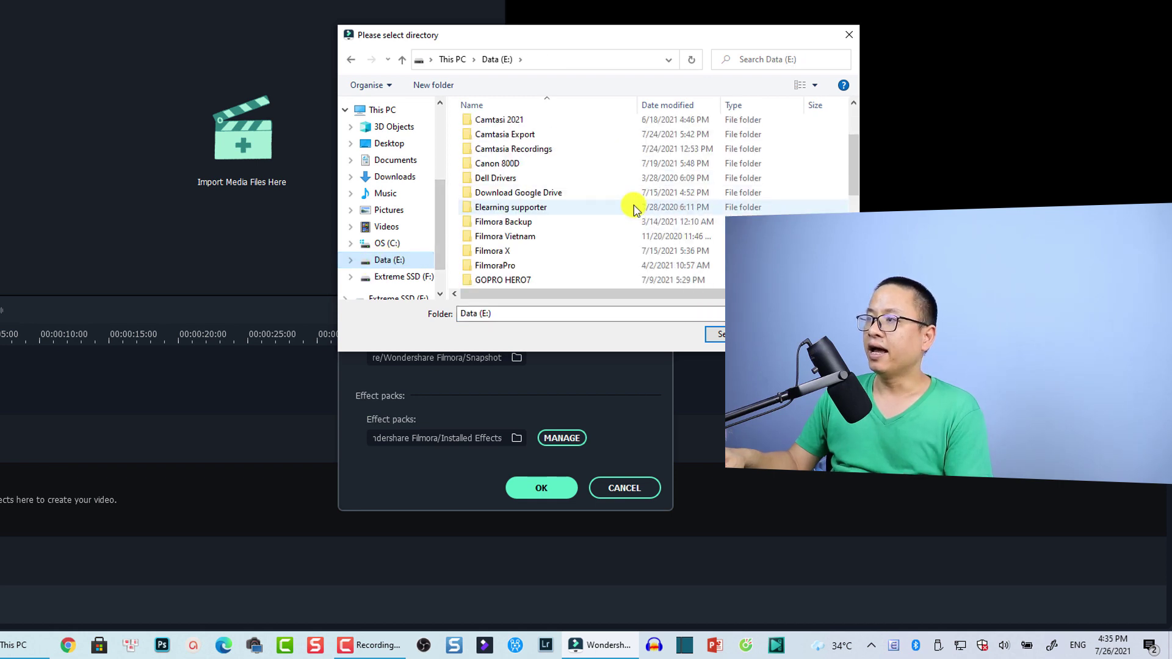
right_click(798, 214)
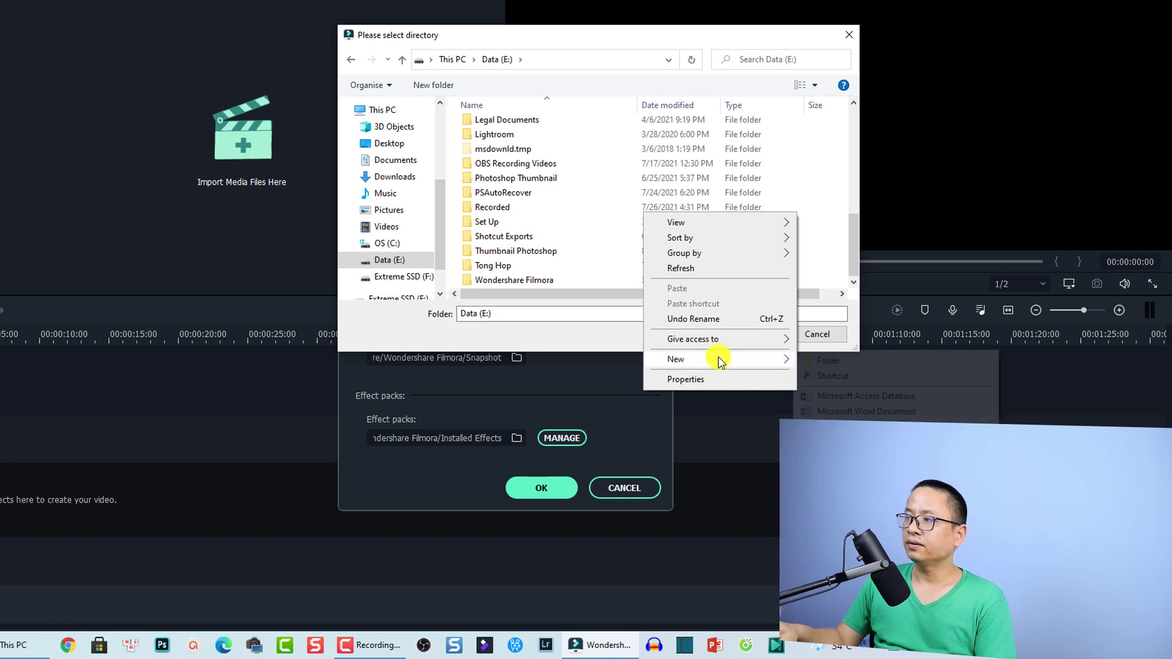
mouse_move(706, 360)
click(819, 358)
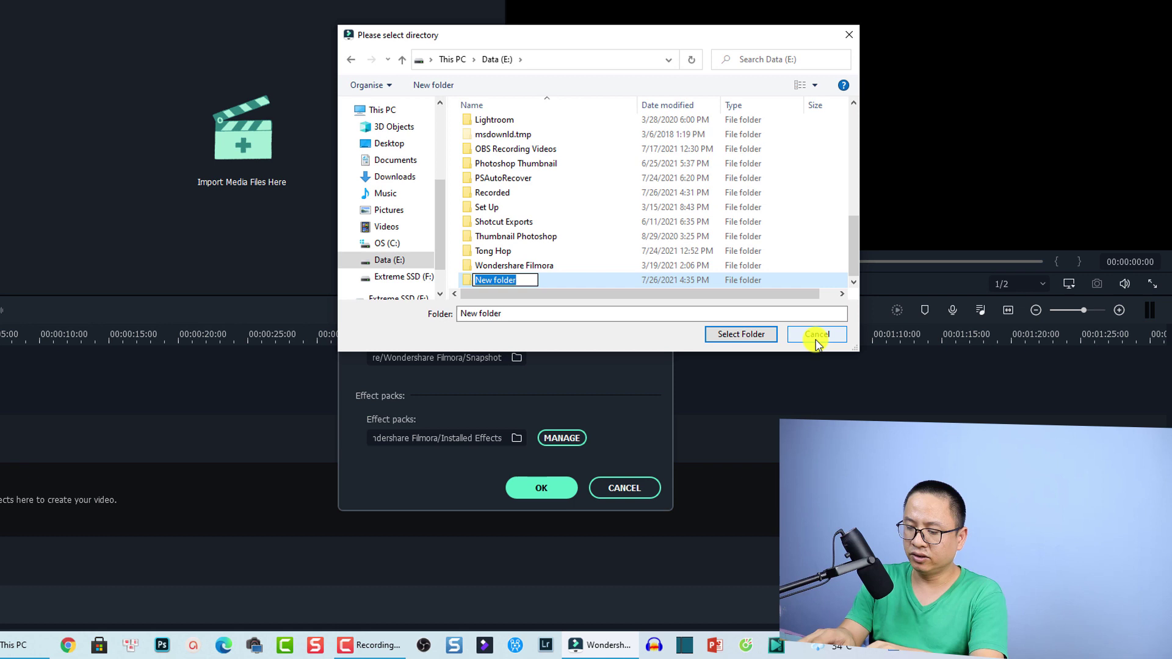
text(FilmoraX)
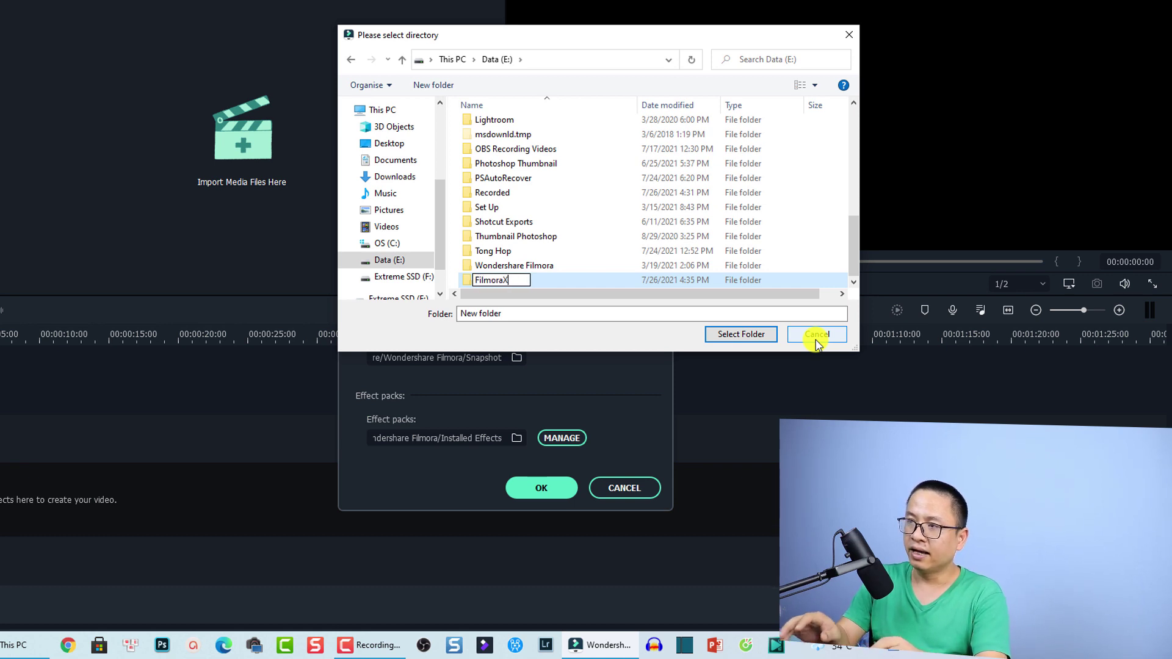
key(Return)
key(Return)
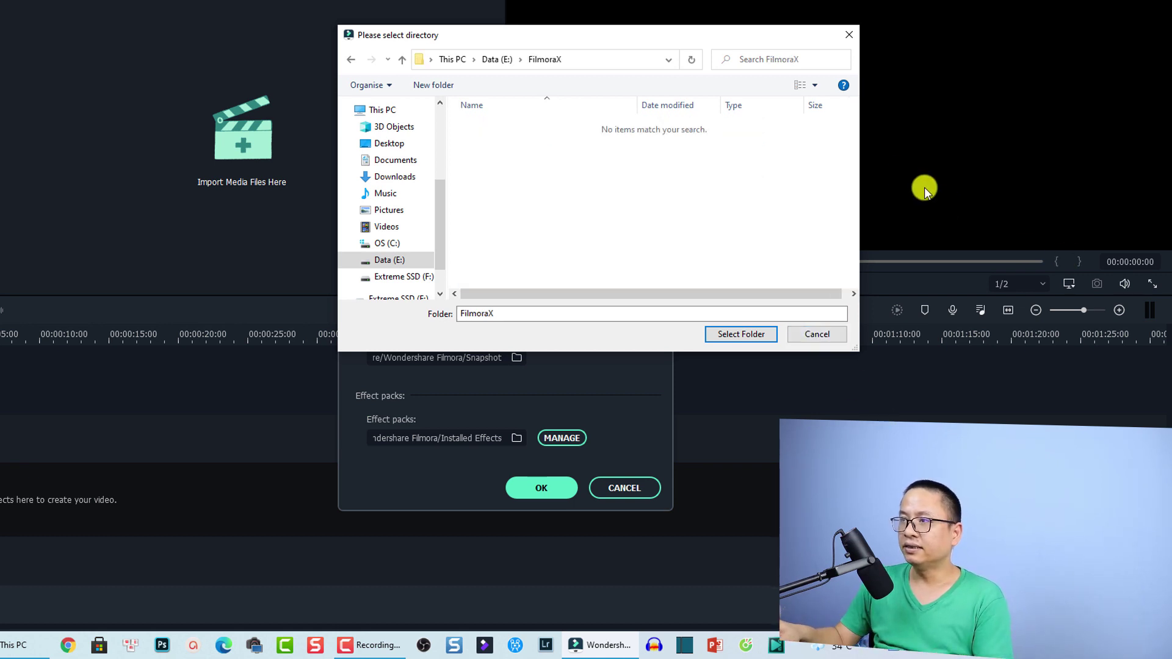
Step: Inside FilmoraX, create a subfolder named 'Screen recording'
right_click(544, 158)
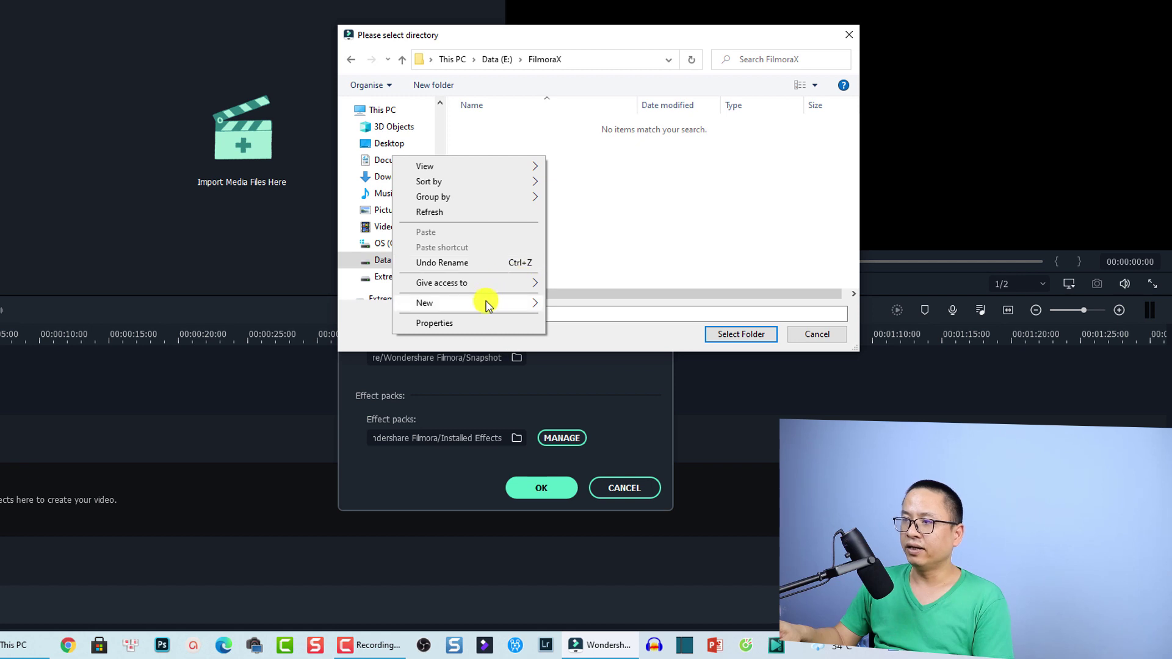
mouse_move(484, 303)
click(564, 301)
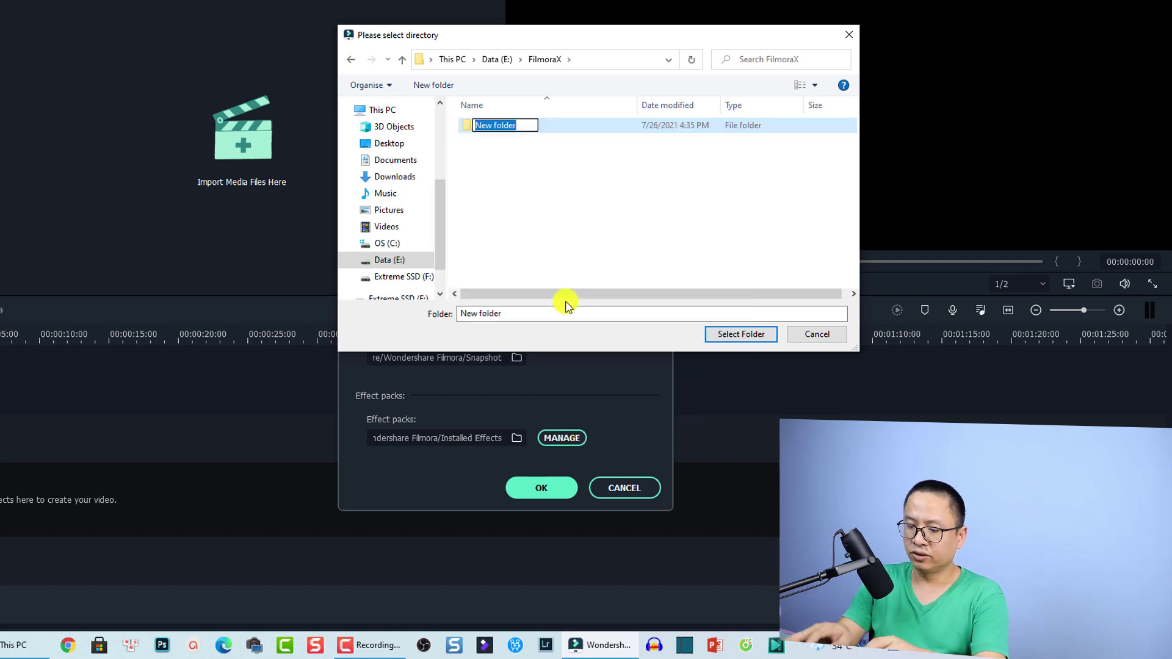
text(Screen rec)
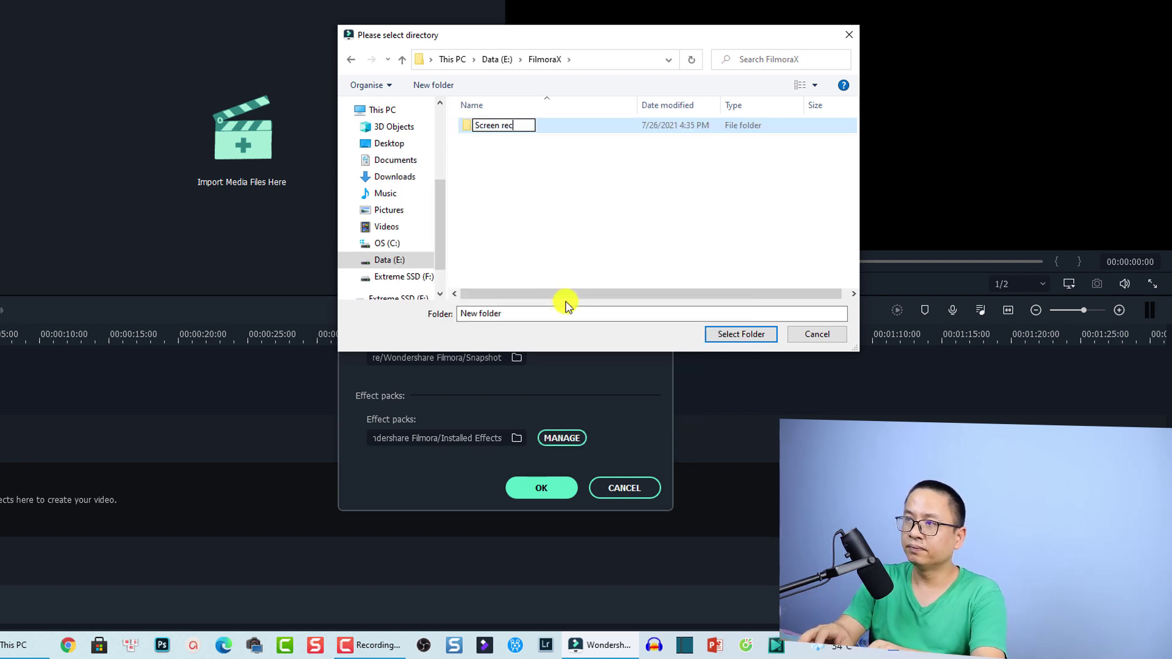
text(ording)
key(Return)
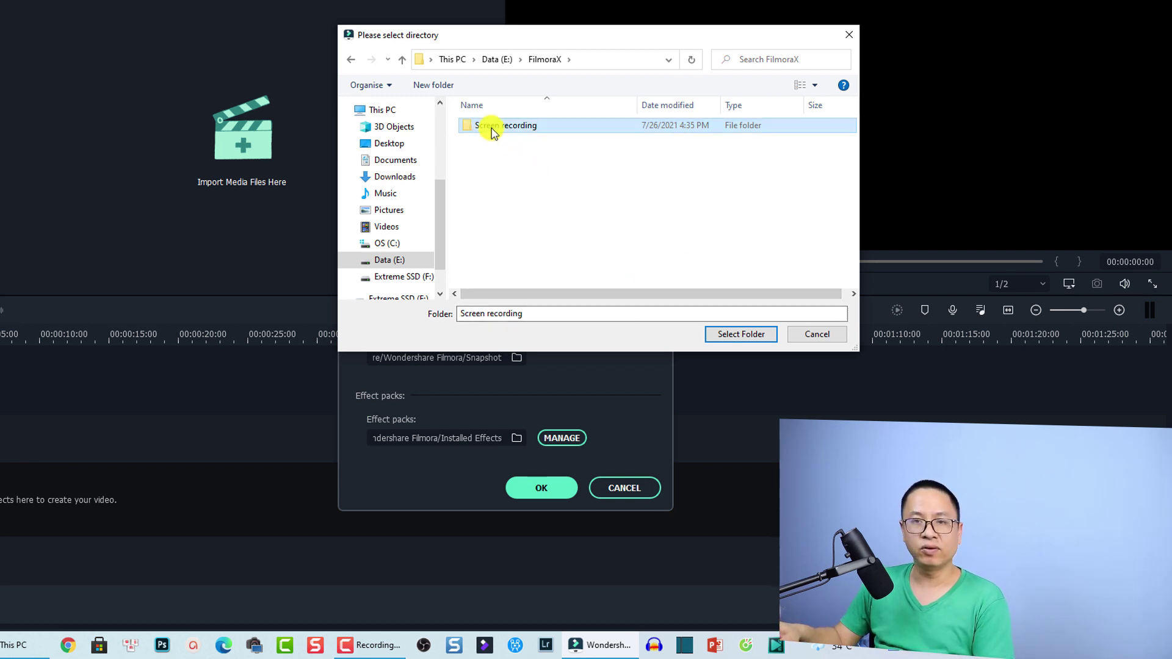
Step: Set E:/FilmoraX/Screen recording as the Recorded Files location
click(740, 334)
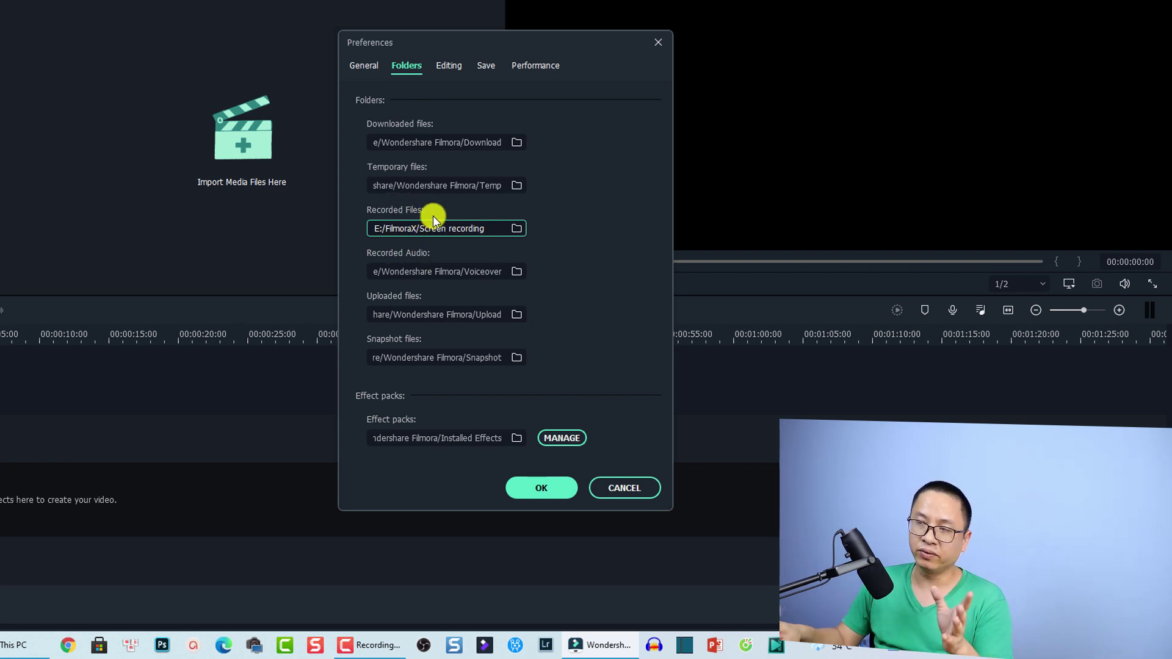
Step: In Performance settings, keep the proxy location at E:/Filmora X/Proxy and close Preferences
click(520, 66)
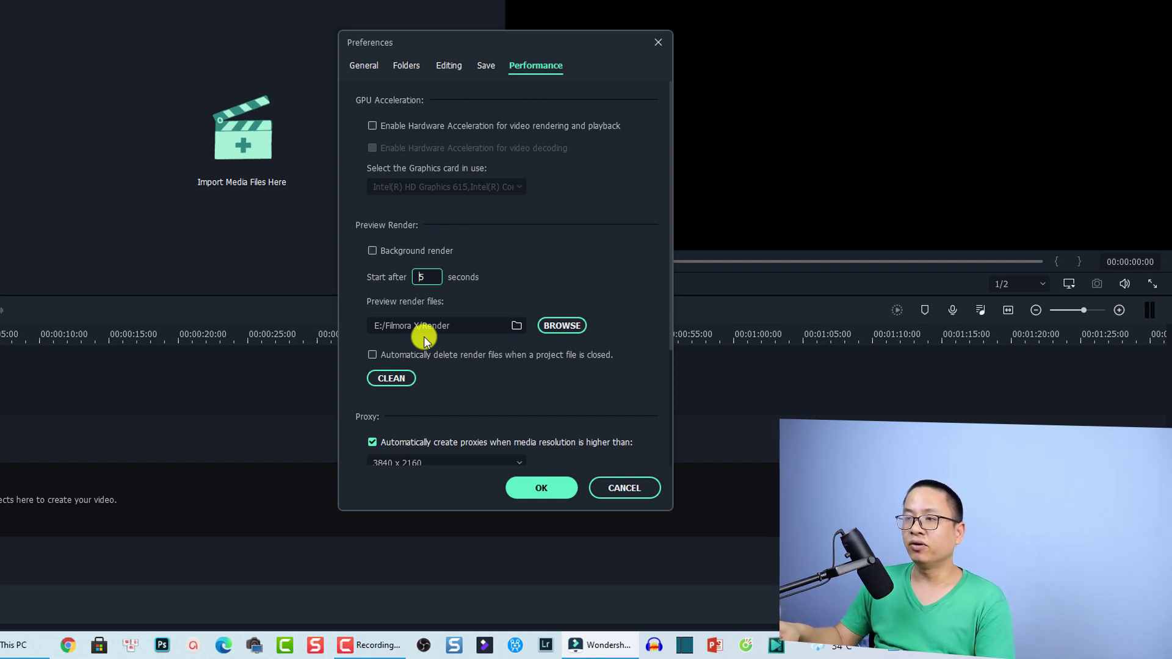
scroll(446, 372, down, 2)
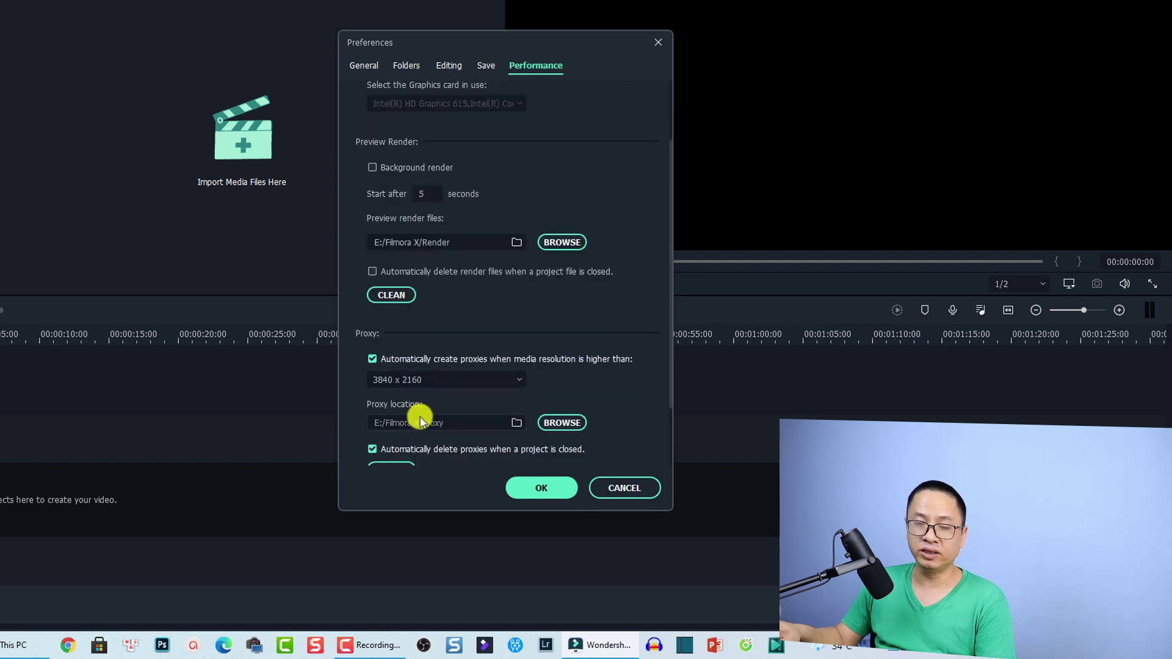
click(519, 424)
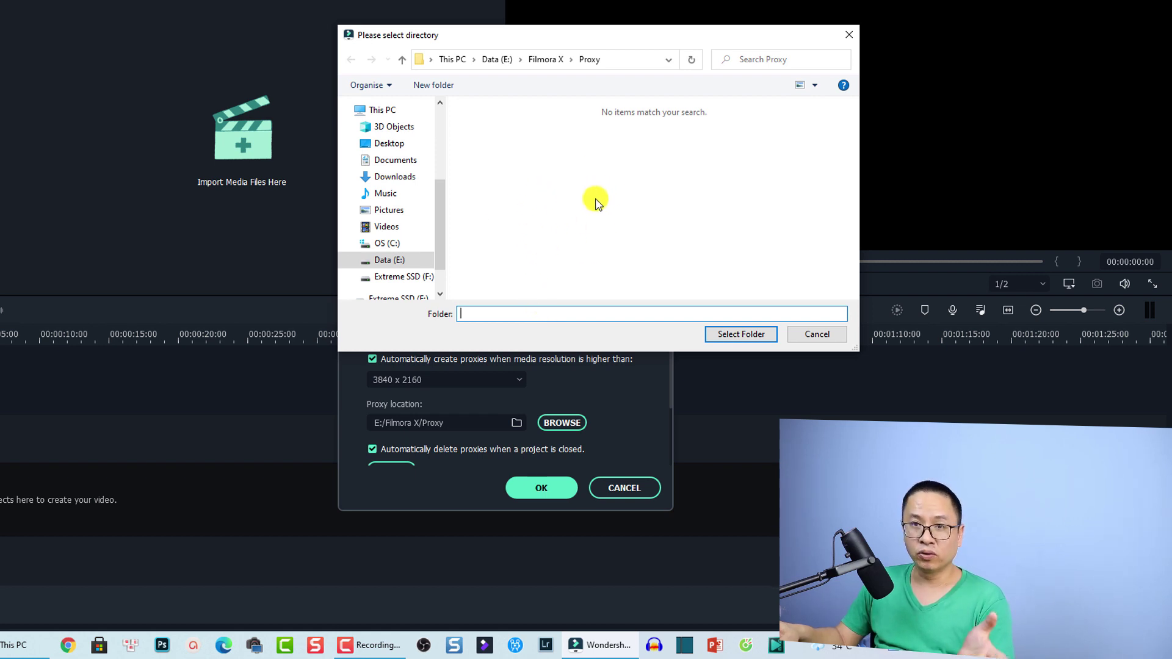
click(809, 343)
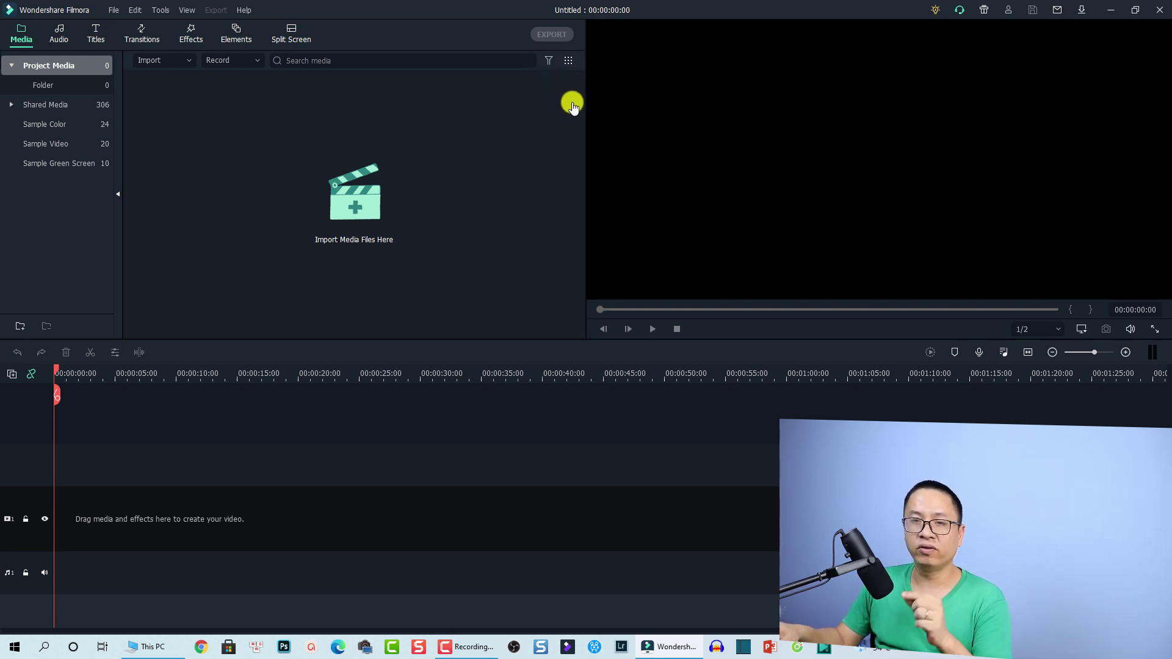
Step: Add the Travel 01 sample video to the timeline and open the Export dialog
click(55, 146)
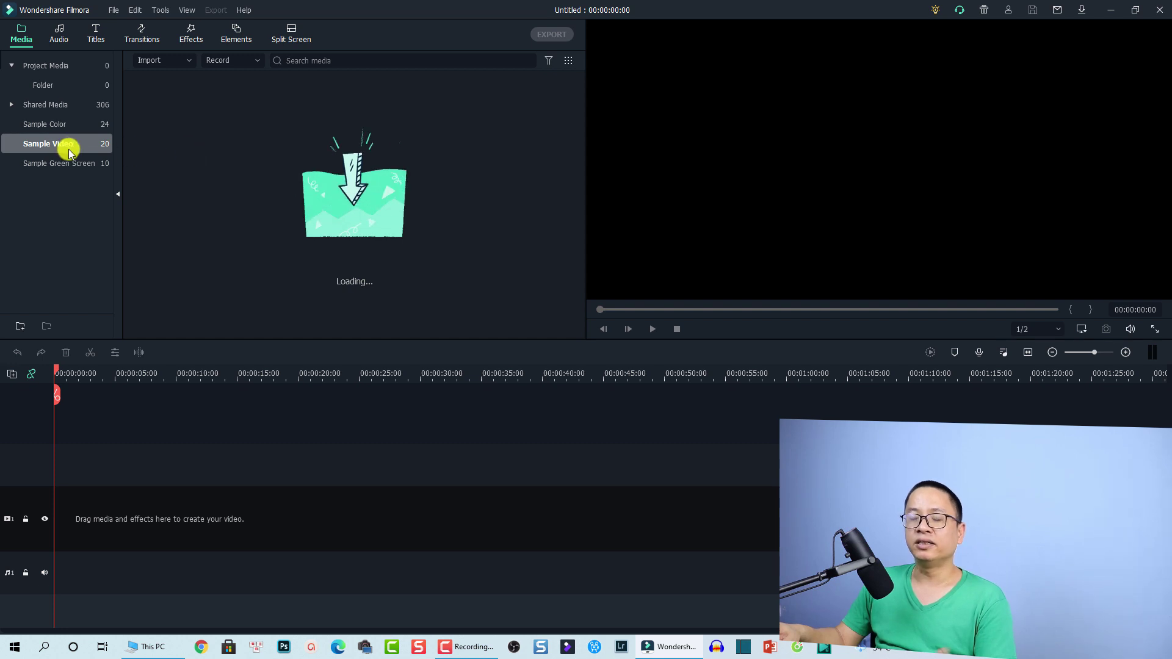
drag(162, 112, 50, 519)
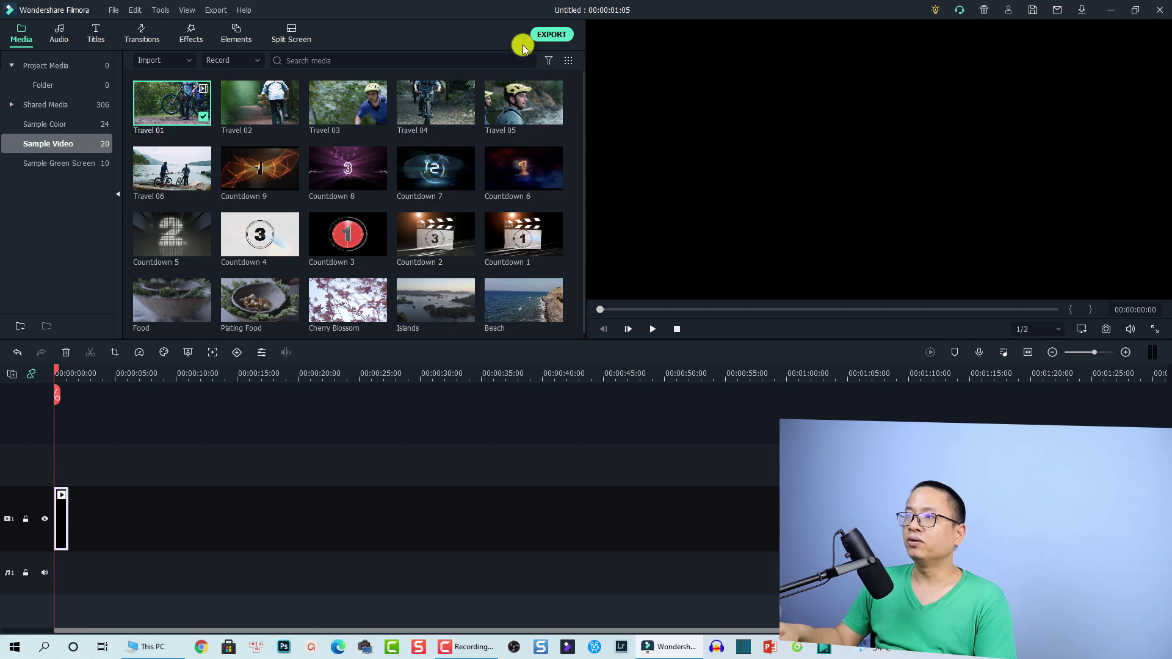
click(551, 34)
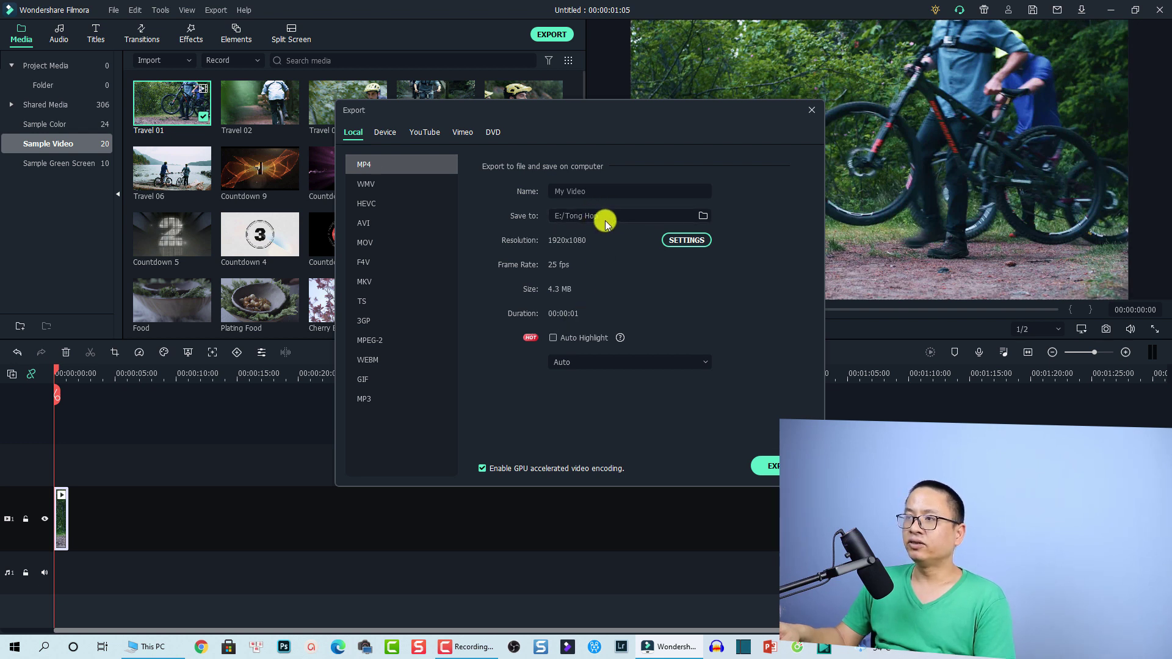
Step: From the Save to folder picker, create a folder 'Export folder' inside E:/Tong Hop
click(701, 216)
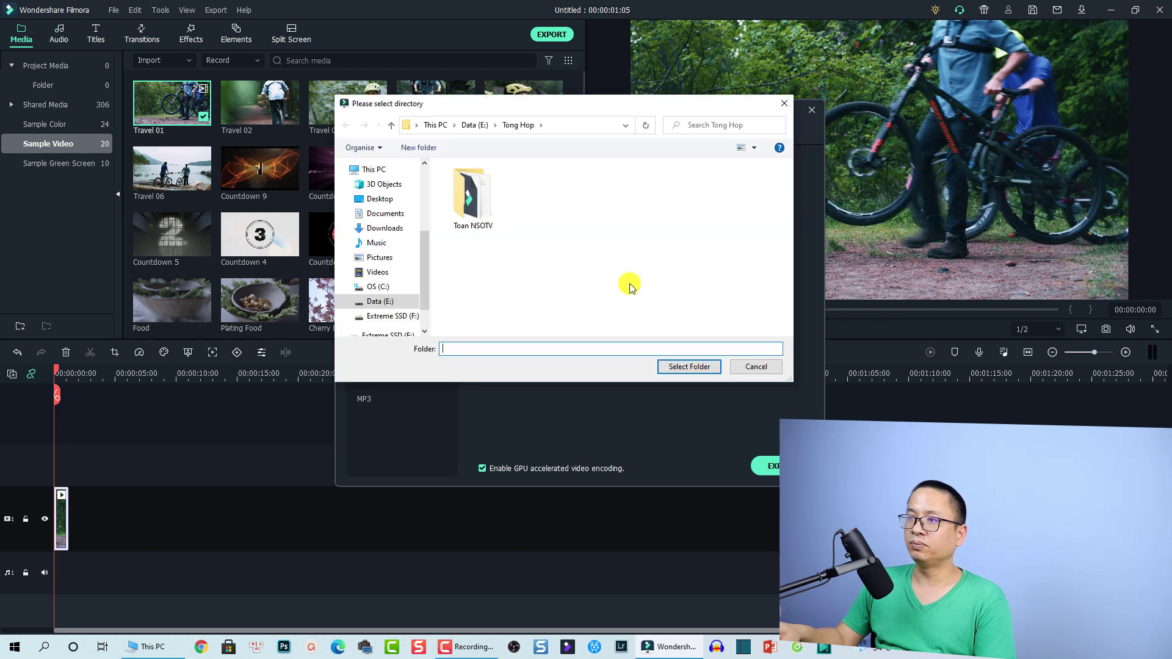
right_click(539, 234)
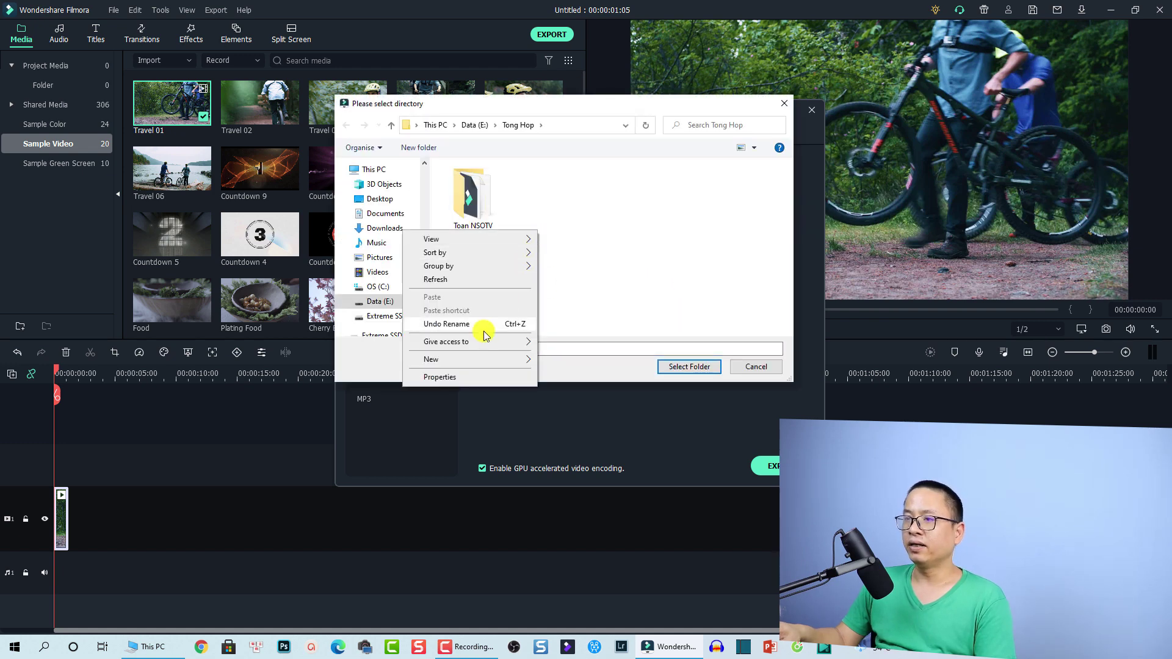
mouse_move(471, 359)
click(564, 361)
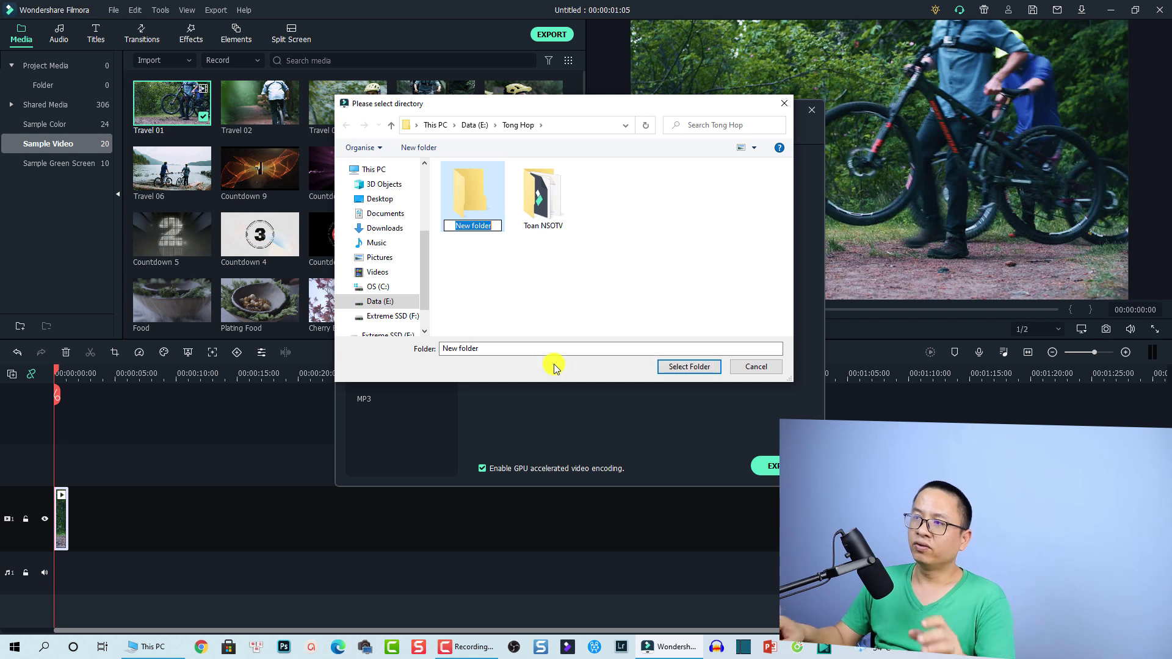
text(Exx)
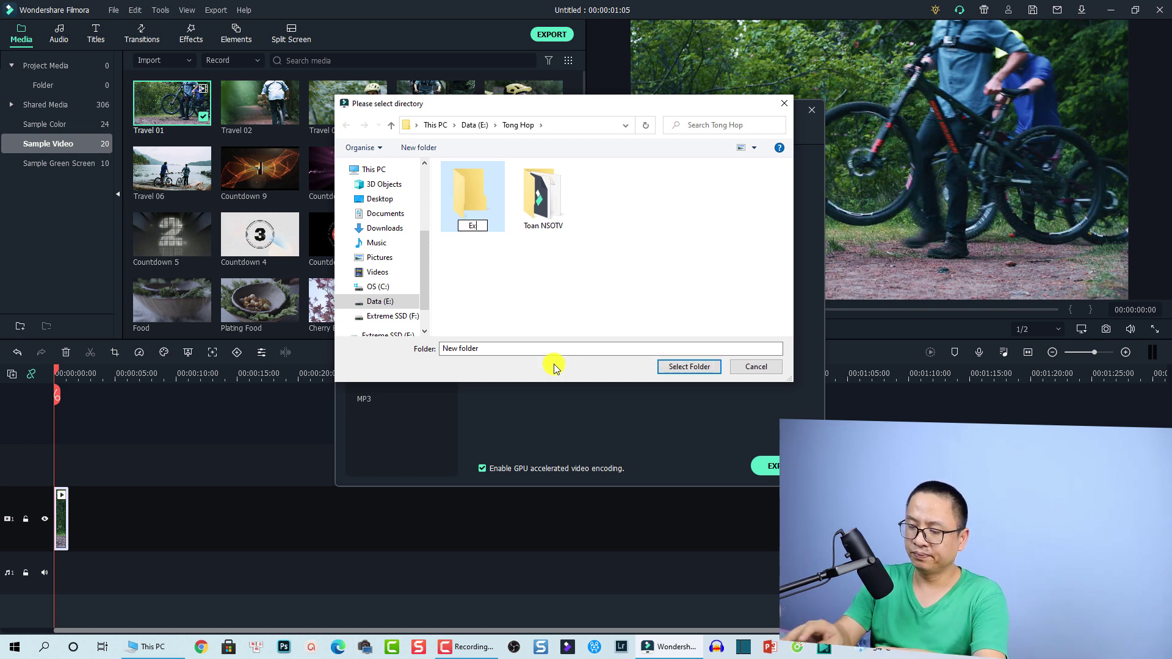
key(BackSpace)
text(port folder)
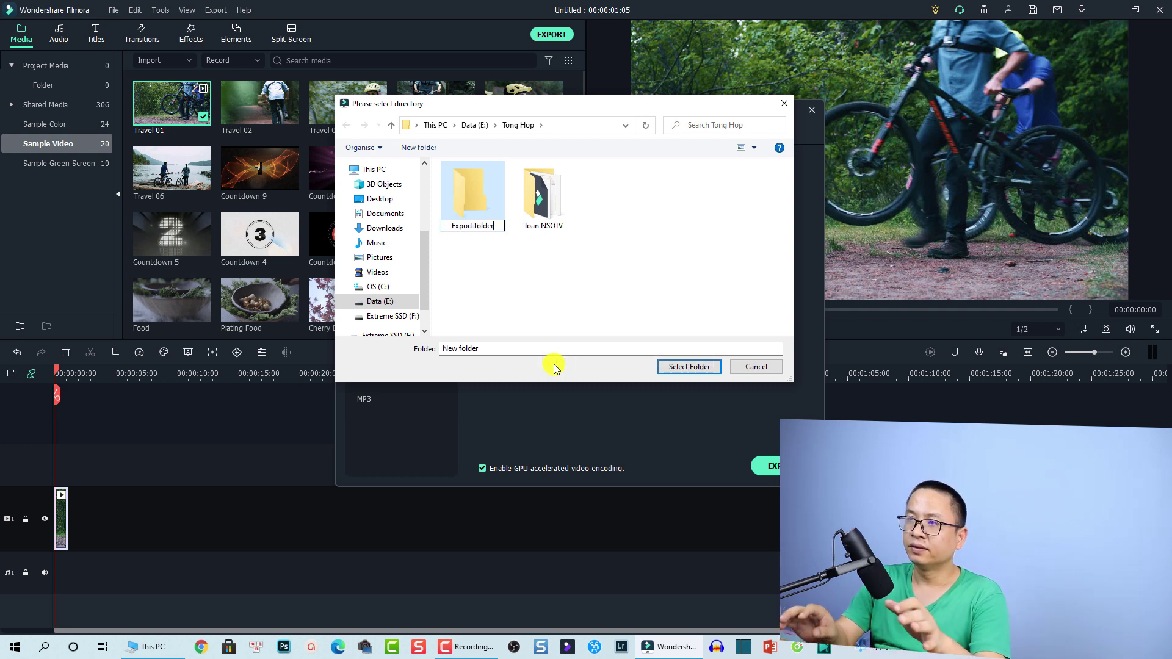
key(Return)
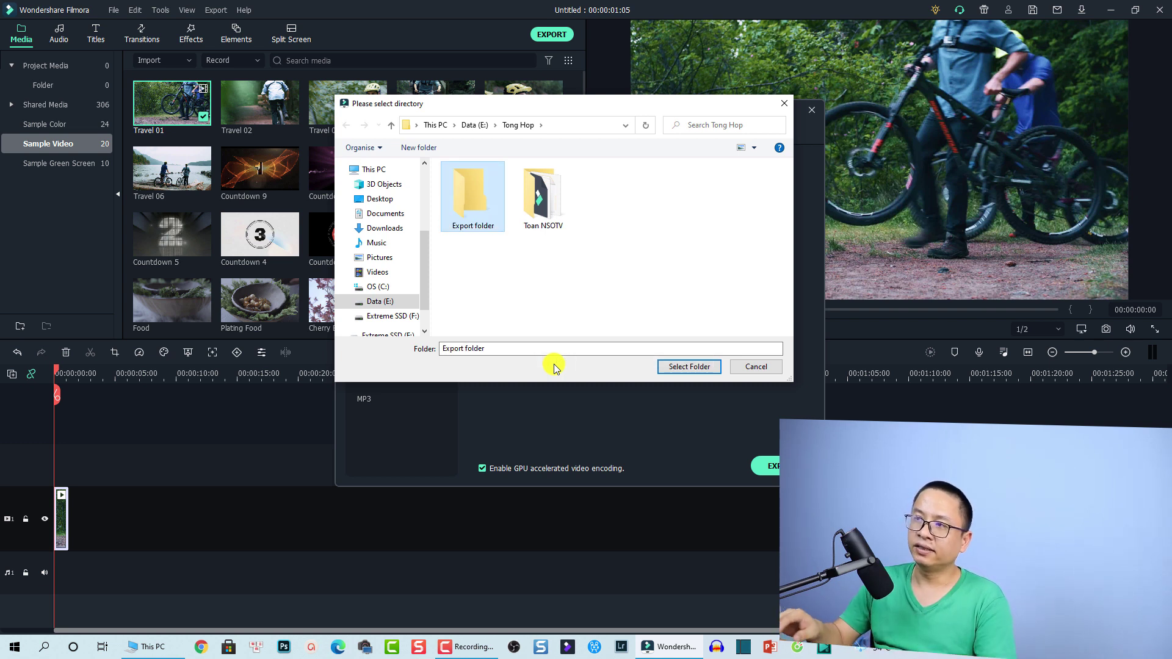
Step: Set the export Save to location to E:/Tong Hop/Export folder
click(676, 367)
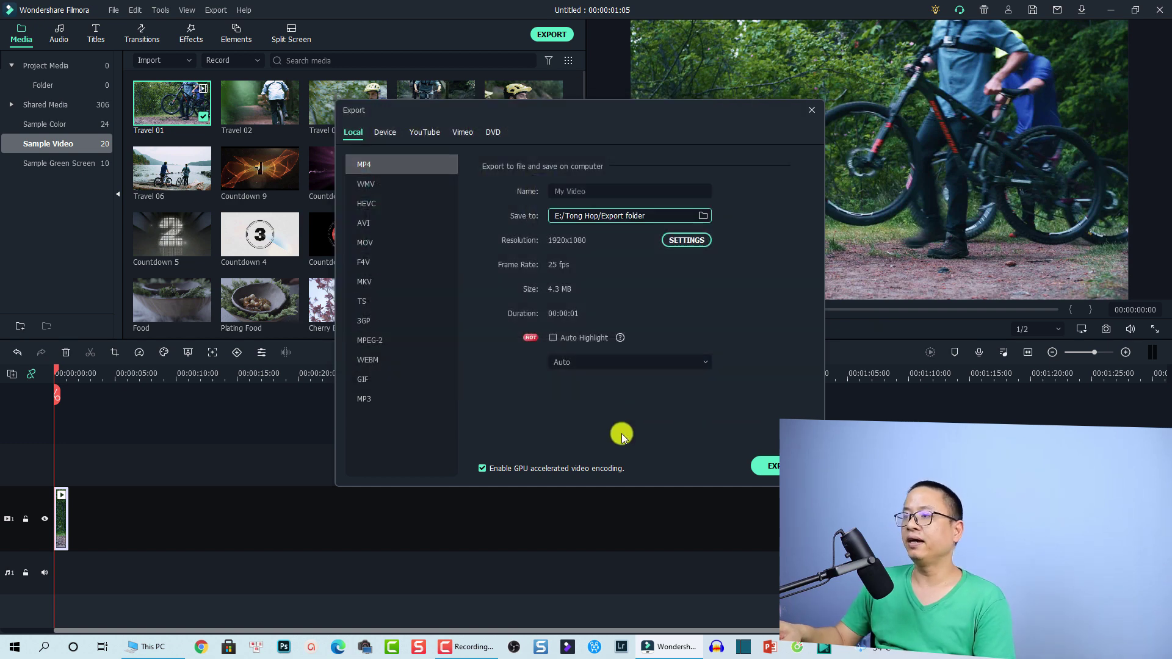